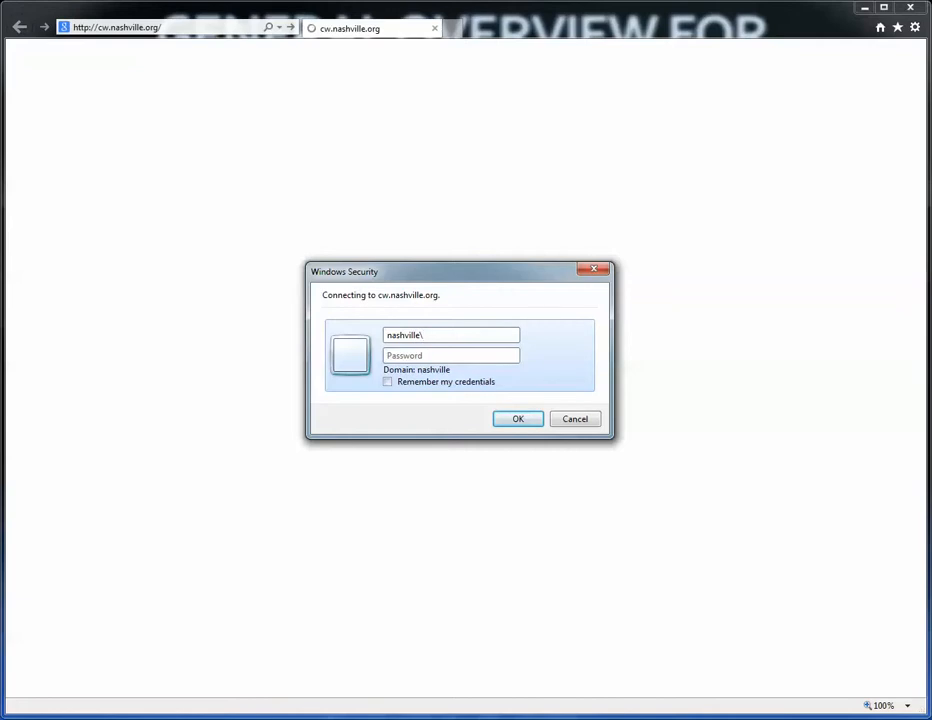
Step: Enter the user name, starting with the nashville\ domain prefix, in the Windows Security sign-in for cw.nashville.org
{"action": "type", "text": "vdr-ogdenco"}
Step: Enter the account password and submit the credentials to load Cityworks PLL
{"action": "key", "text": "Tab"}
{"action": "type", "text": "••••••••••"}
{"action": "left_click_drag", "start_coordinate": [421, 336], "coordinate": [386, 336]}
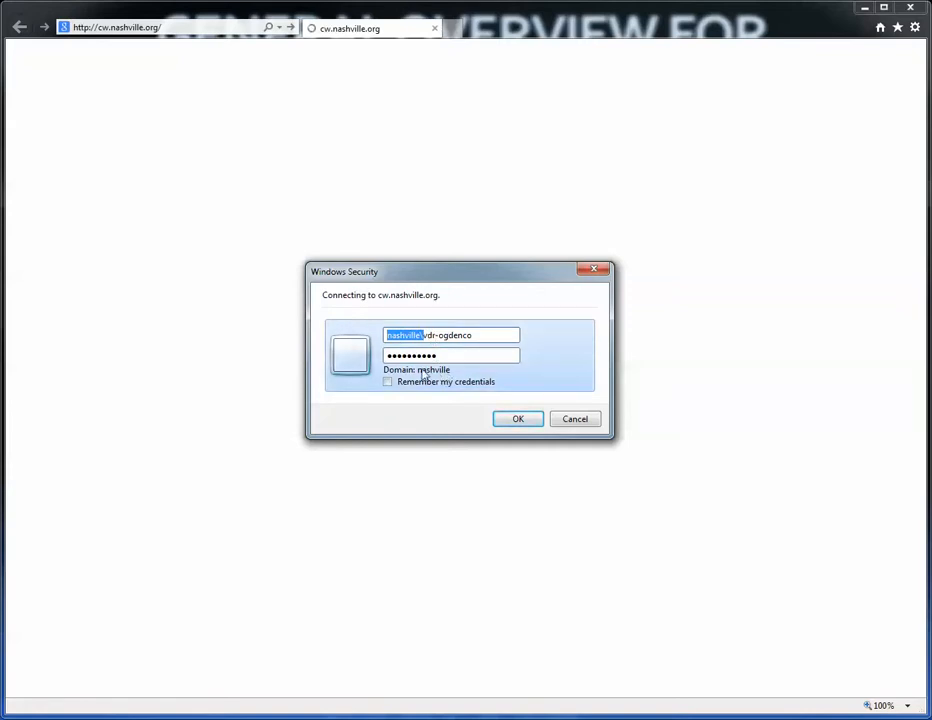
{"action": "left_click", "coordinate": [516, 421]}
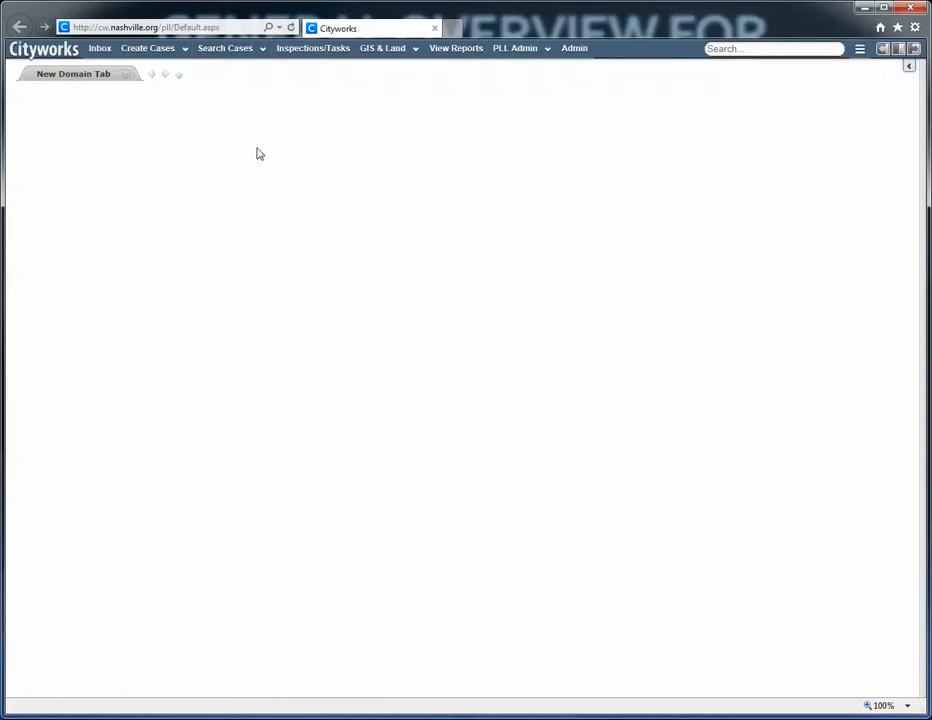
Step: Go to the Search PLL Cases page from the Search Cases menu
{"action": "left_click", "coordinate": [229, 51]}
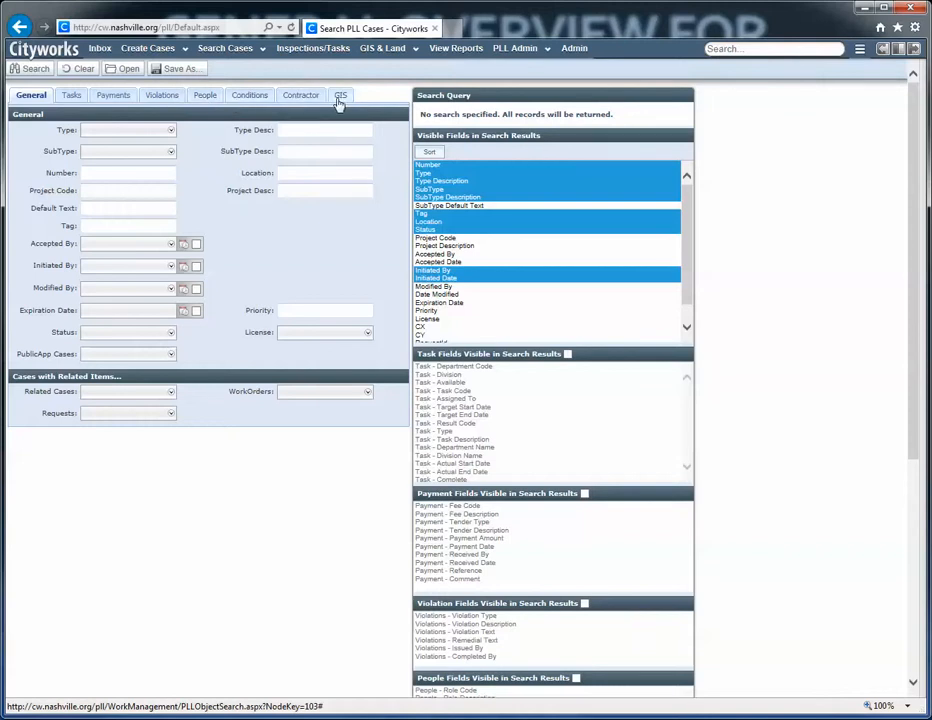
Step: Switch the case search to its Tasks criteria
{"action": "left_click", "coordinate": [71, 97]}
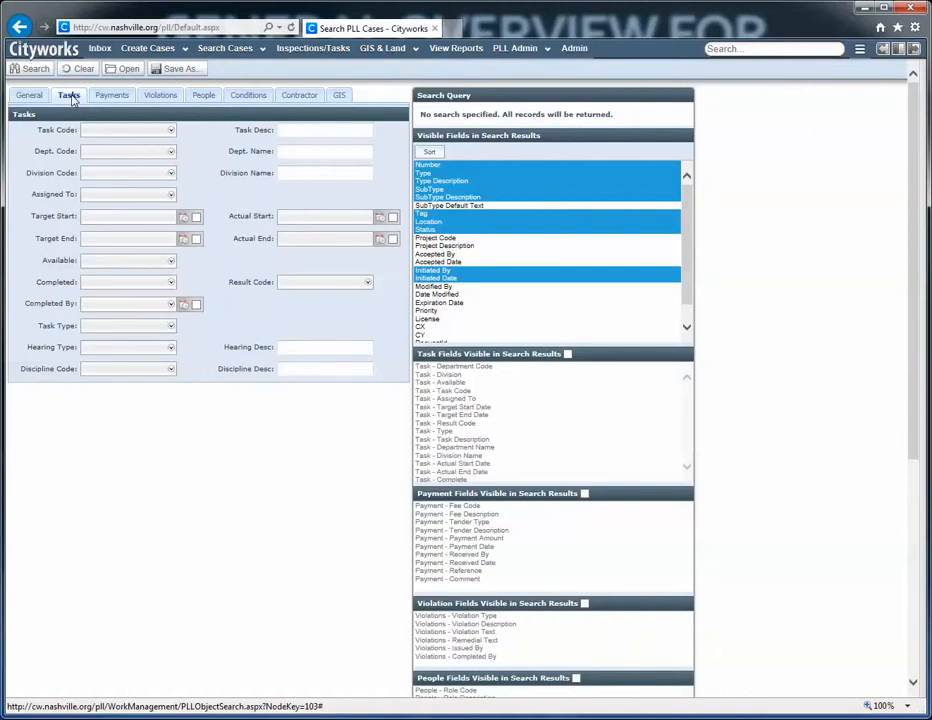
Step: Set the task Dept. Code filter to Health Department only, after trying other departments
{"action": "left_click", "coordinate": [171, 152]}
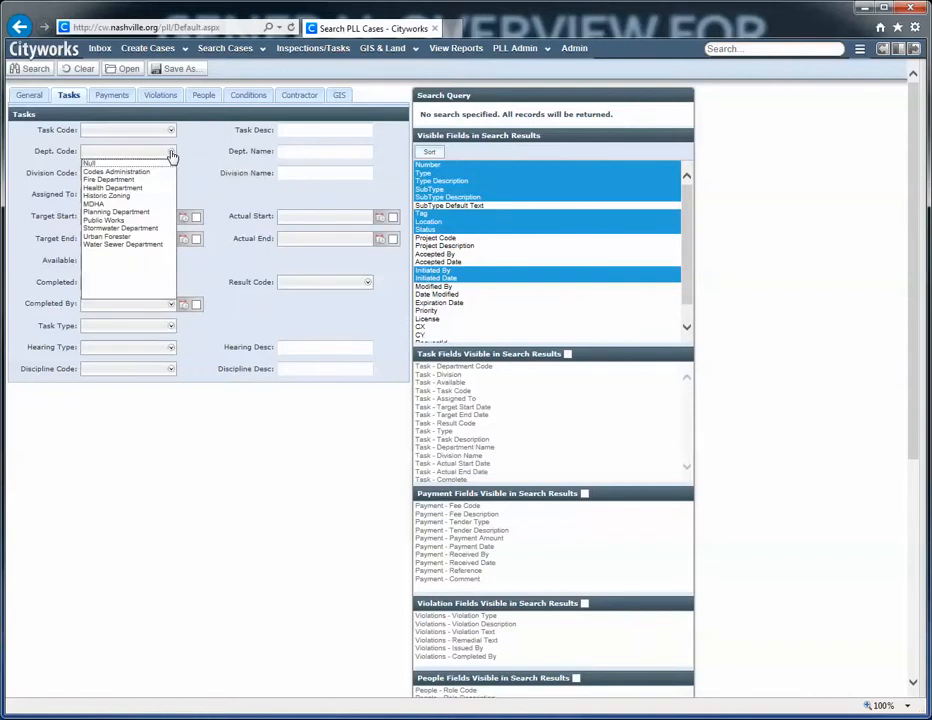
{"action": "left_click", "coordinate": [127, 189]}
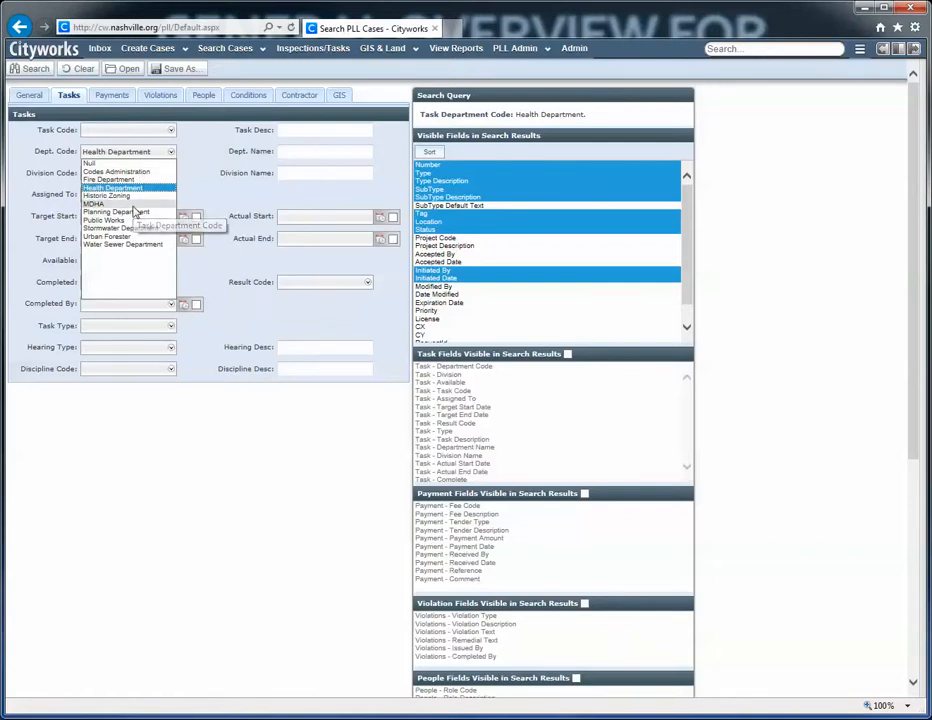
{"action": "left_click", "coordinate": [130, 204], "text": "ctrl"}
{"action": "left_click", "coordinate": [130, 222], "text": "ctrl"}
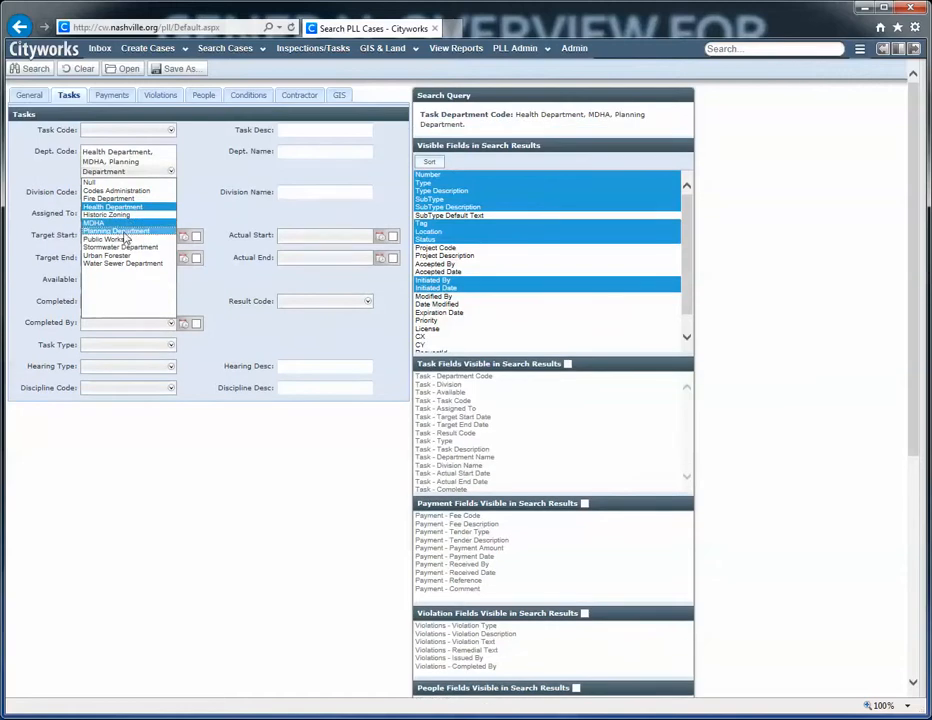
{"action": "left_click", "coordinate": [118, 238], "text": "ctrl"}
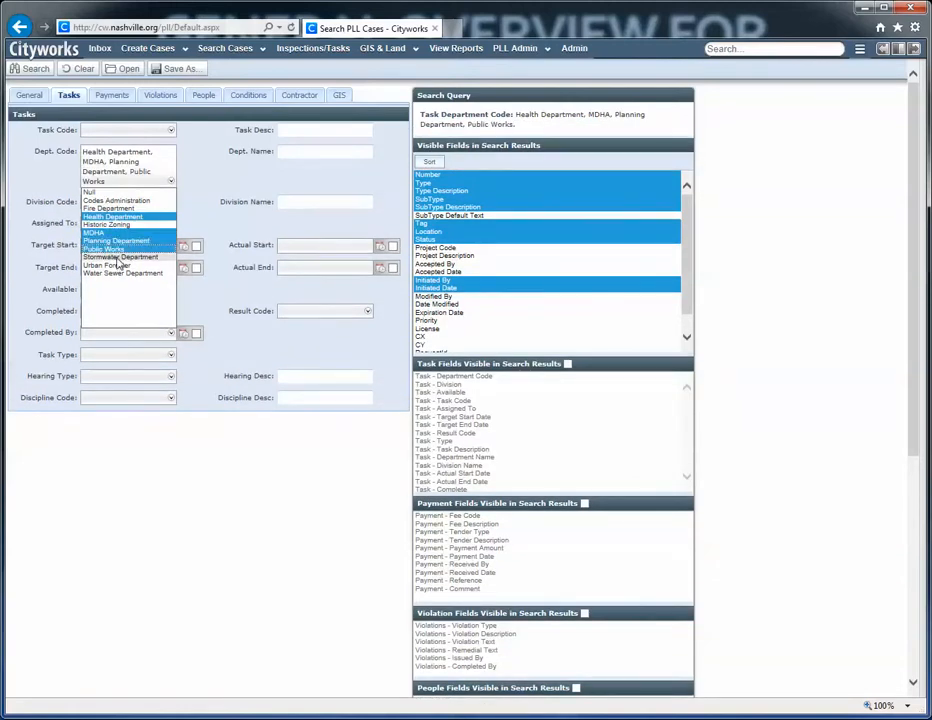
{"action": "left_click", "coordinate": [118, 247], "text": "ctrl"}
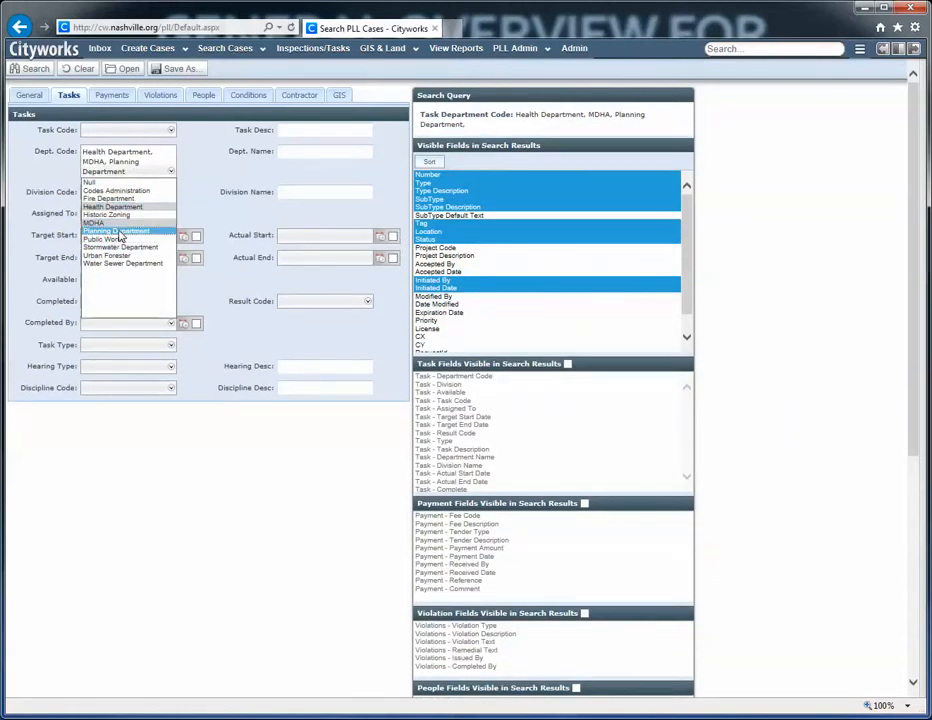
{"action": "left_click", "coordinate": [118, 230], "text": "ctrl"}
{"action": "left_click", "coordinate": [118, 215], "text": "ctrl"}
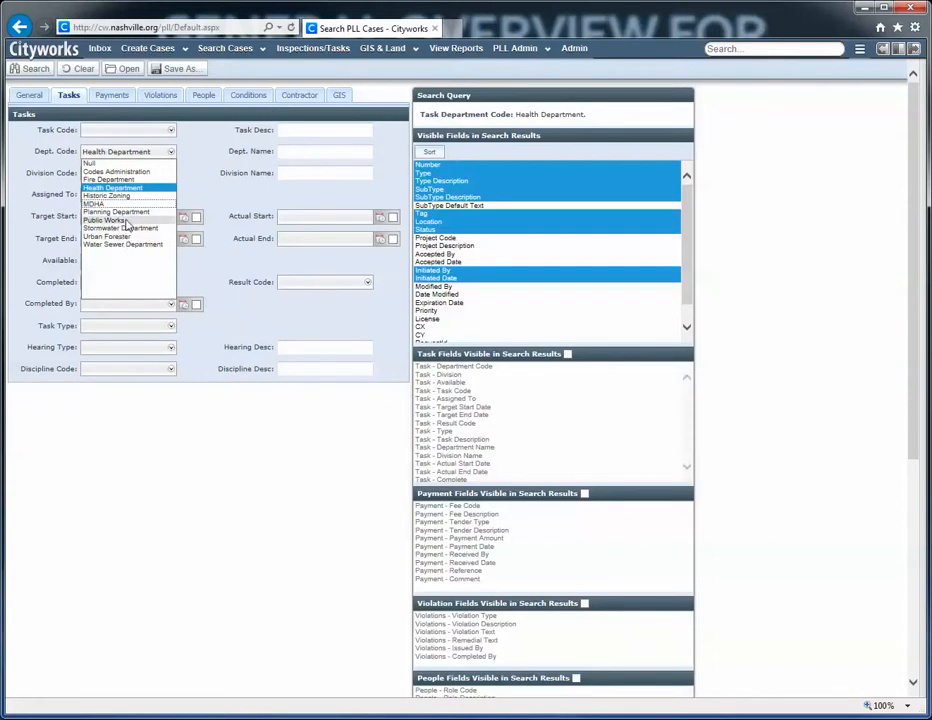
{"action": "left_click", "coordinate": [126, 221]}
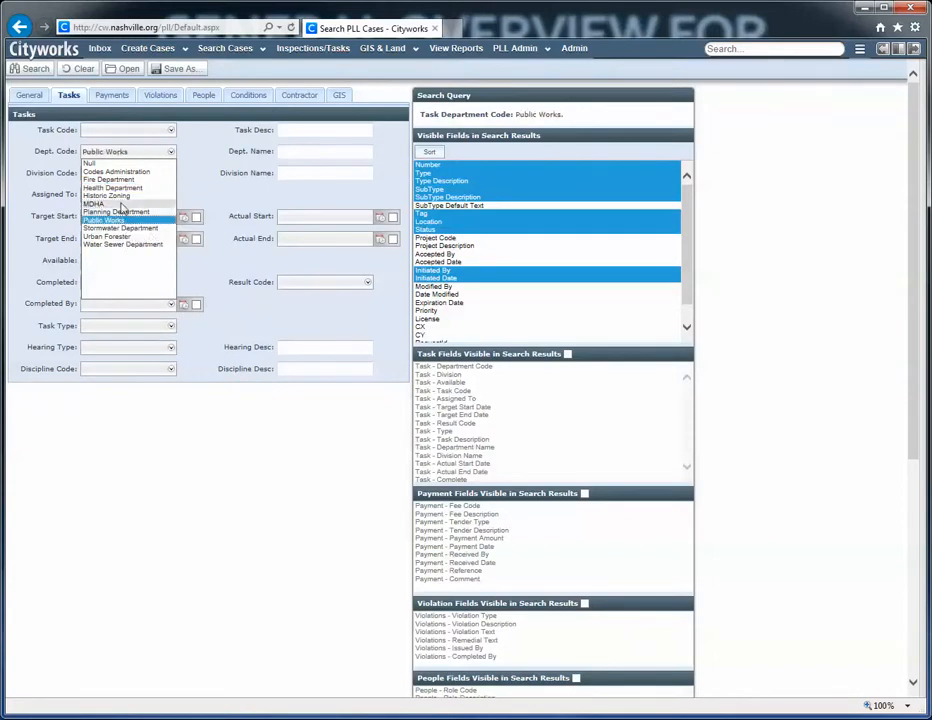
{"action": "left_click", "coordinate": [120, 196]}
{"action": "left_click", "coordinate": [118, 173]}
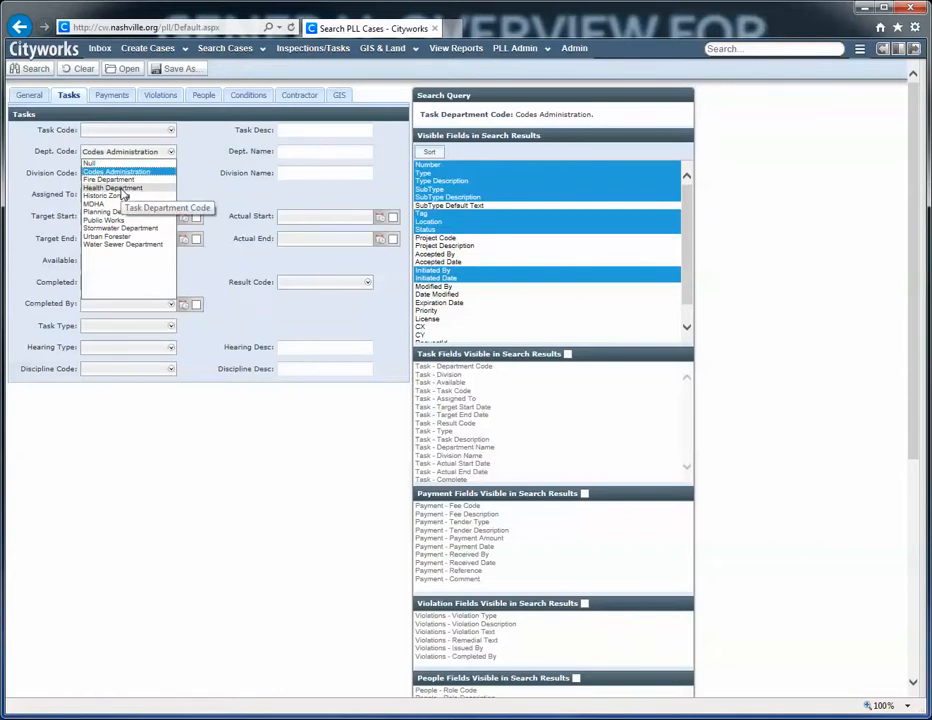
{"action": "left_click", "coordinate": [121, 188]}
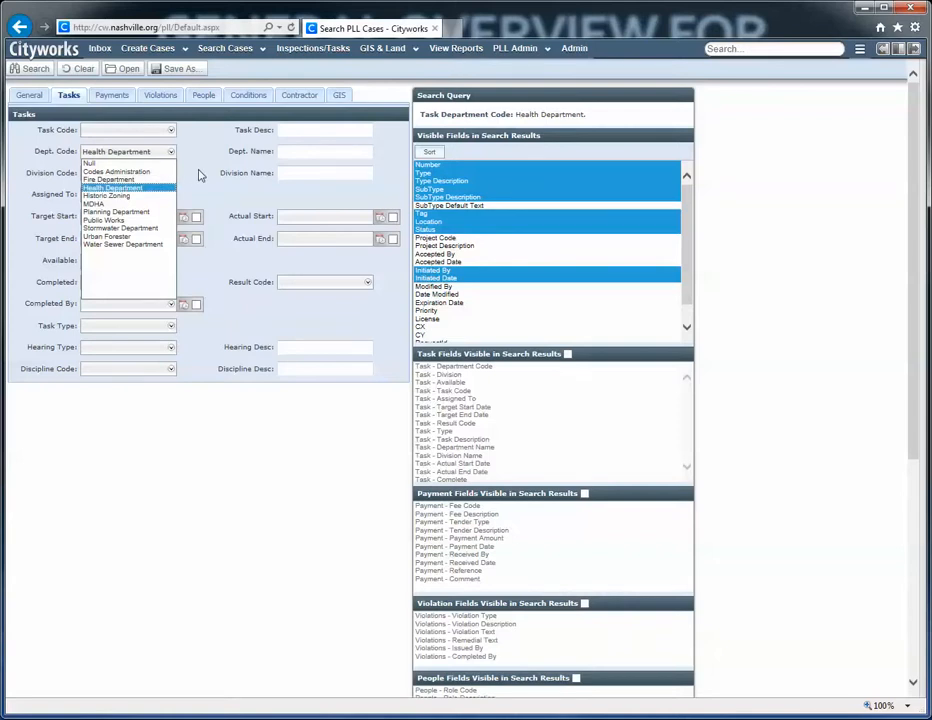
{"action": "left_click", "coordinate": [198, 175]}
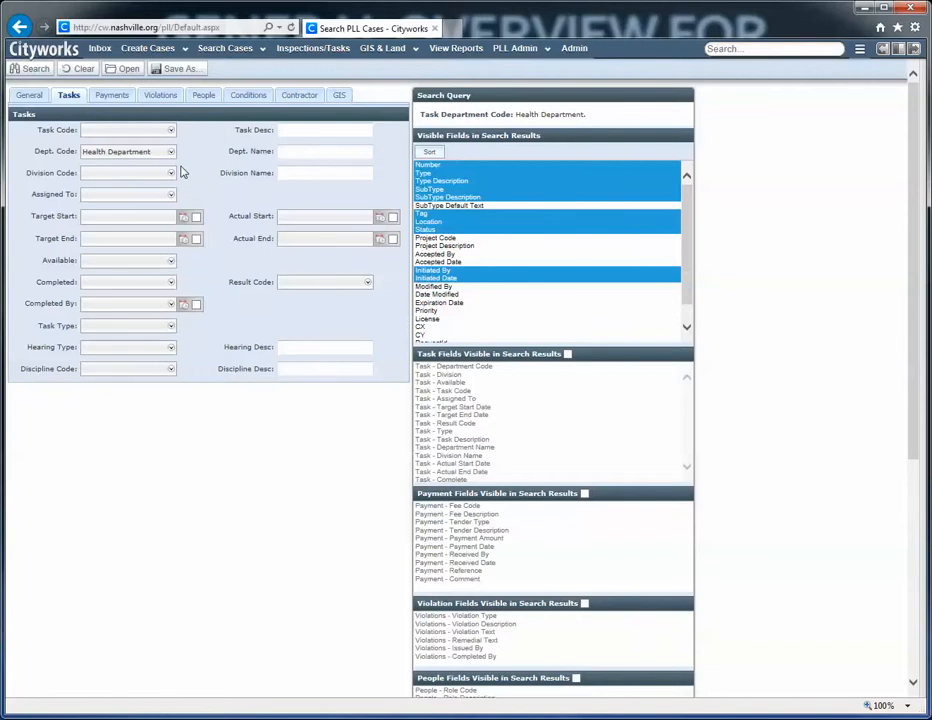
Step: Require tasks Available Y and Completed N, then return to the General criteria
{"action": "left_click", "coordinate": [172, 263]}
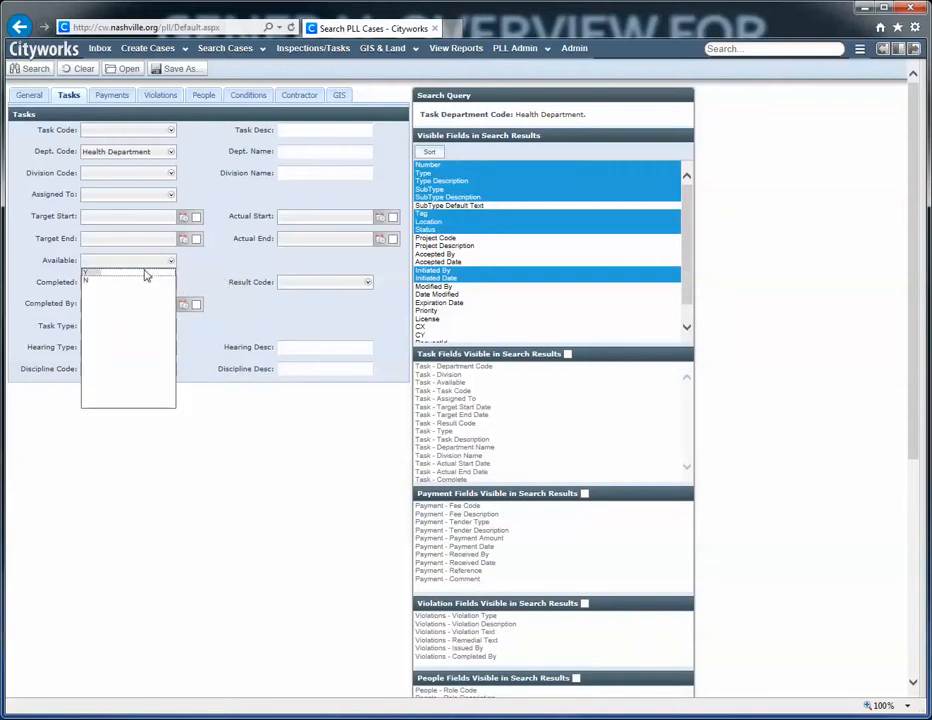
{"action": "left_click", "coordinate": [146, 272]}
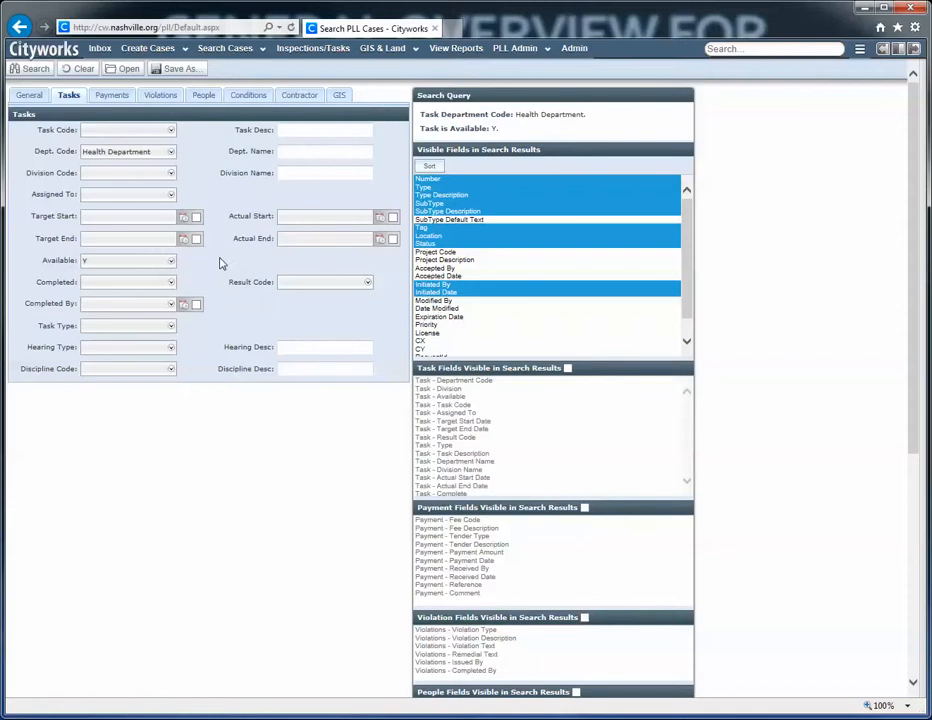
{"action": "left_click", "coordinate": [172, 284]}
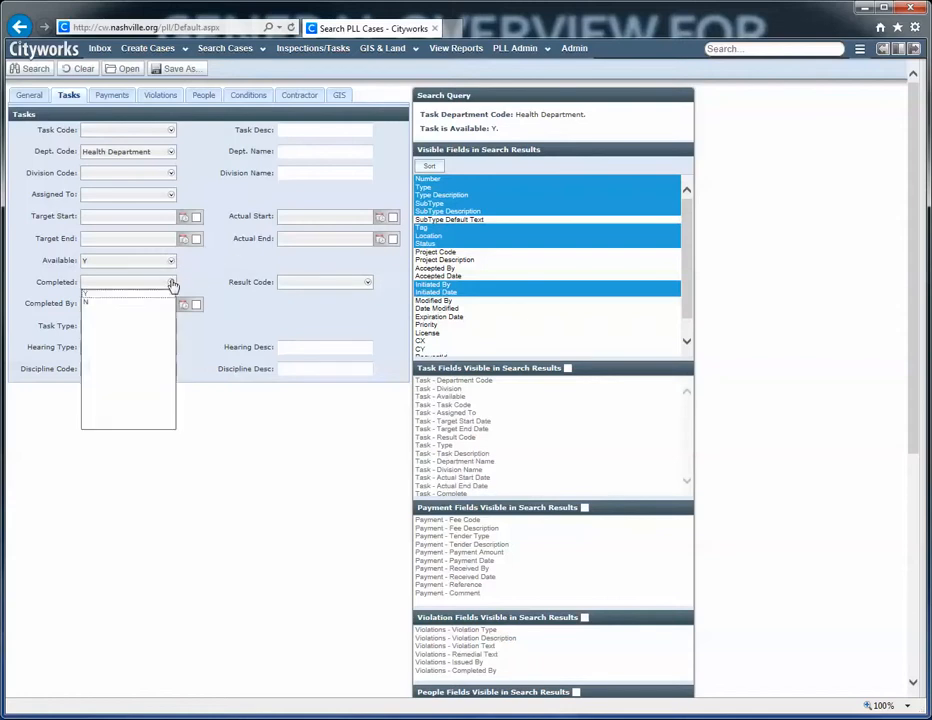
{"action": "left_click", "coordinate": [96, 306]}
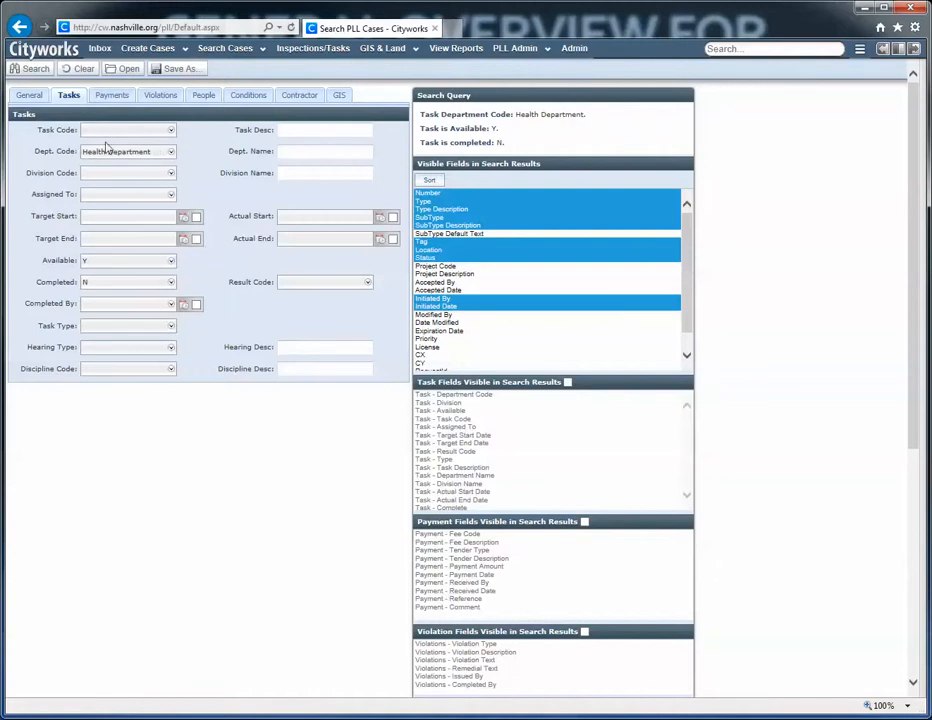
{"action": "left_click", "coordinate": [30, 96]}
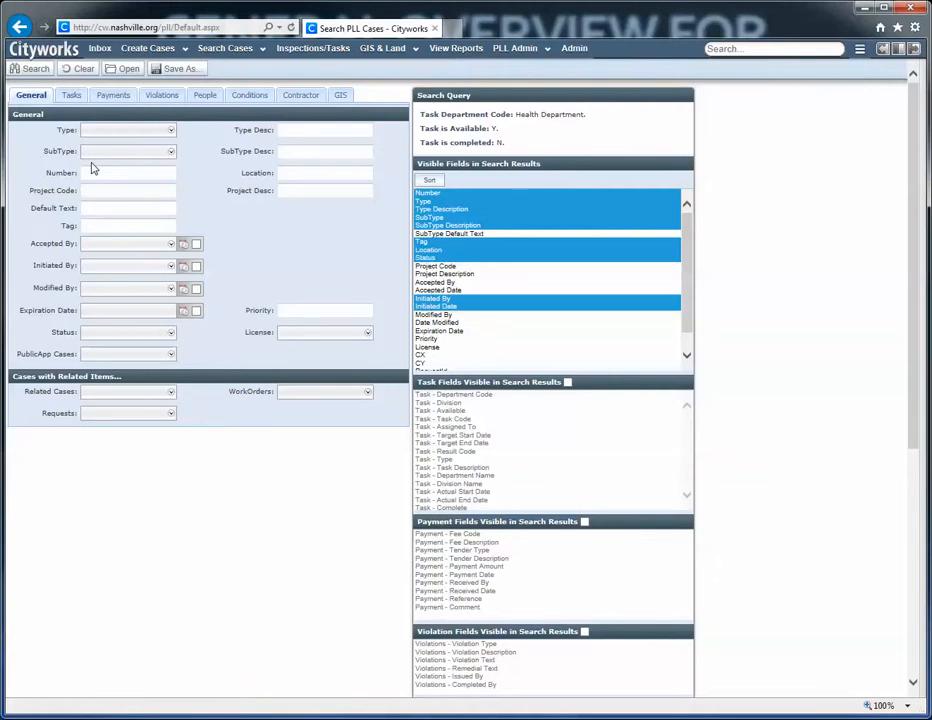
Step: Enable the Accepted By date range and set it to Last 1 Year(s)
{"action": "left_click", "coordinate": [196, 244]}
{"action": "left_click", "coordinate": [222, 302]}
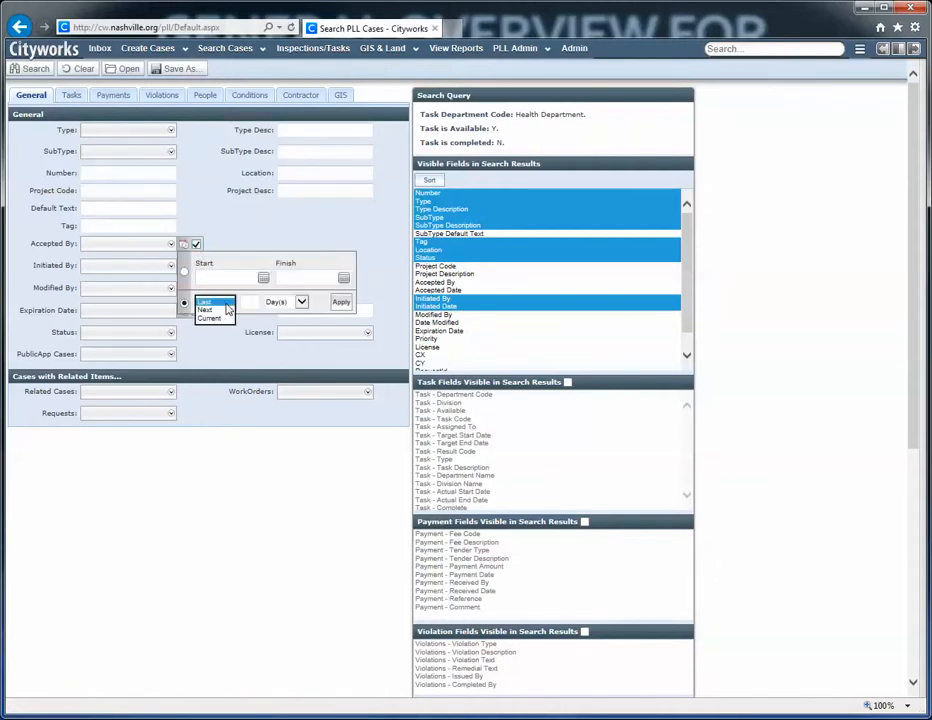
{"action": "left_click", "coordinate": [228, 318]}
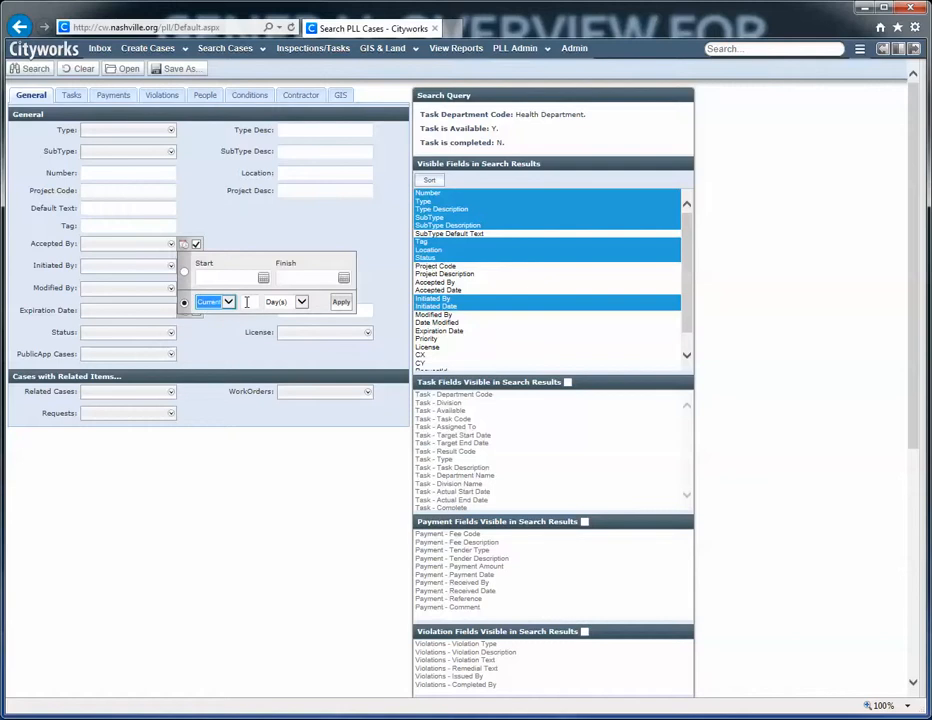
{"action": "left_click", "coordinate": [248, 302]}
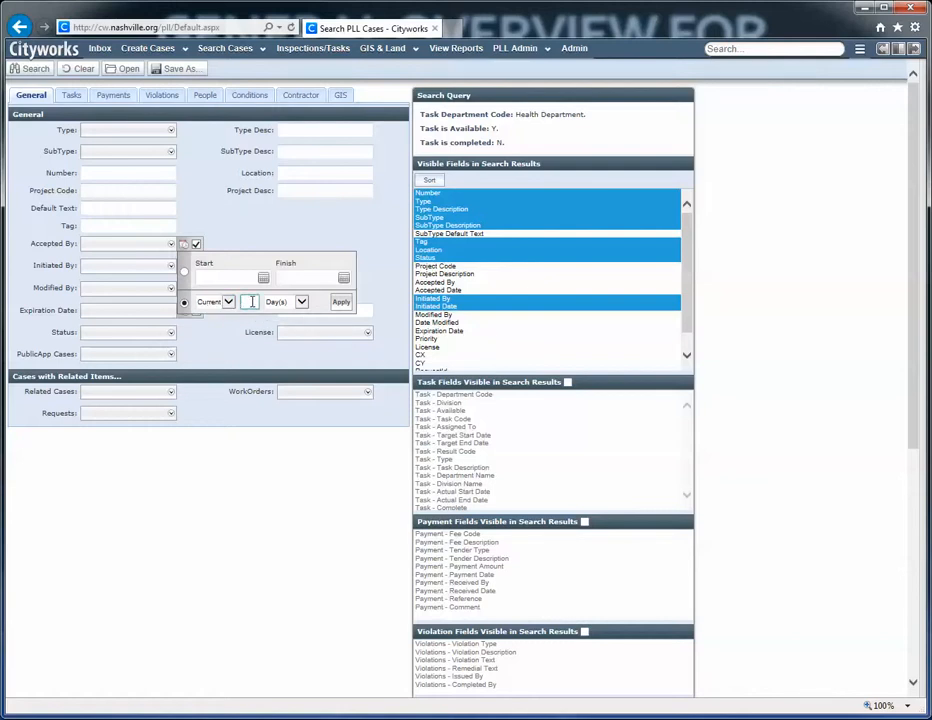
{"action": "type", "text": "90"}
{"action": "left_click", "coordinate": [228, 302]}
{"action": "left_click", "coordinate": [208, 284]}
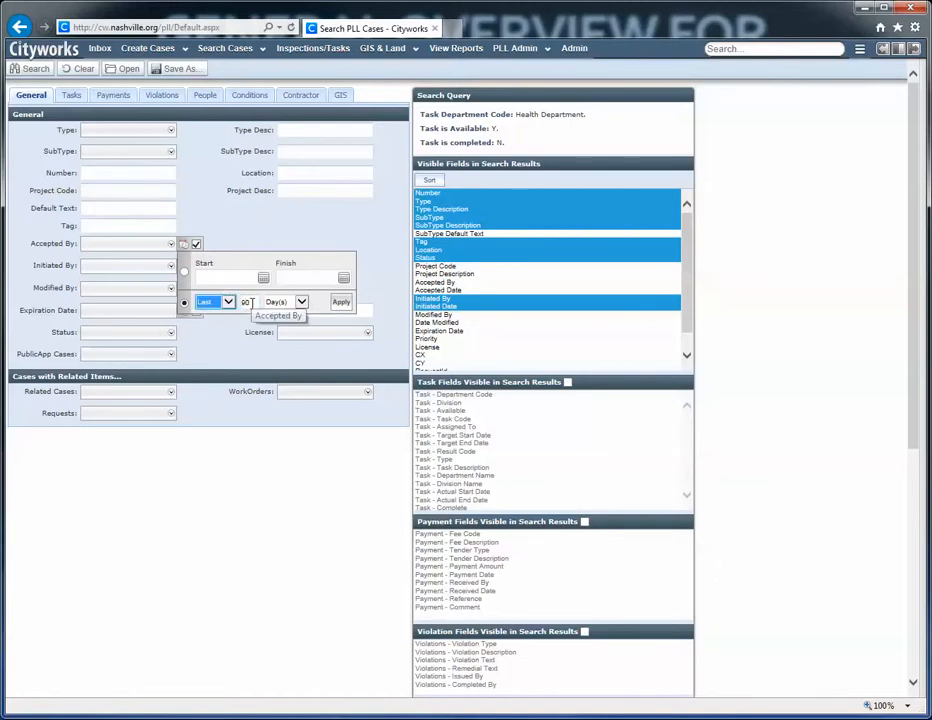
{"action": "left_click", "coordinate": [302, 304]}
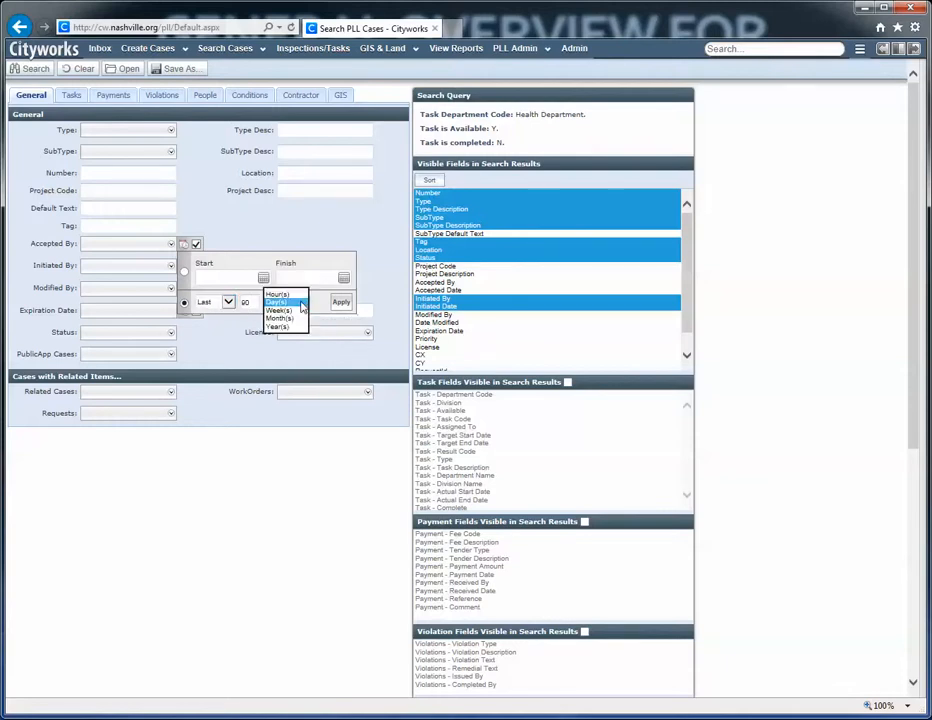
{"action": "left_click", "coordinate": [280, 326]}
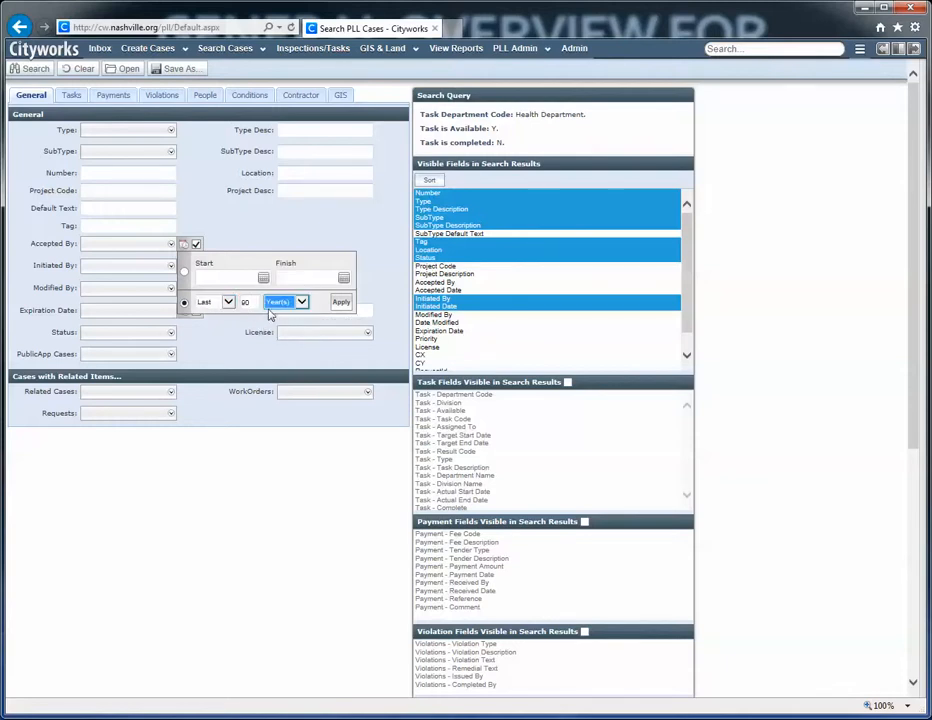
{"action": "left_click_drag", "start_coordinate": [256, 303], "coordinate": [223, 303]}
{"action": "type", "text": "1"}
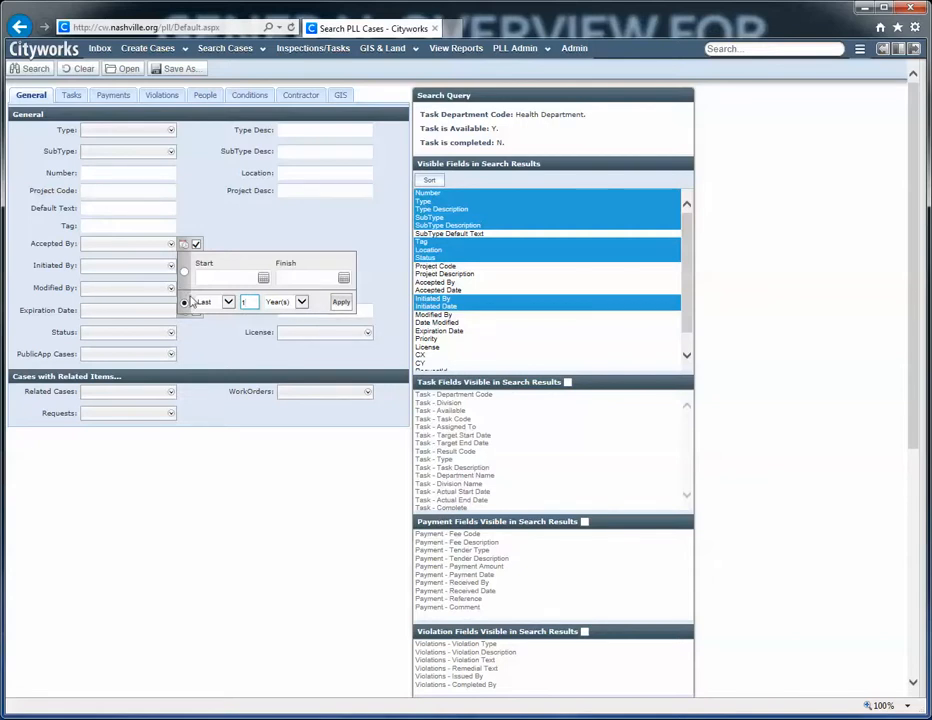
Step: Change the Accepted By range to Current 90 Day(s) and apply it
{"action": "left_click", "coordinate": [228, 303]}
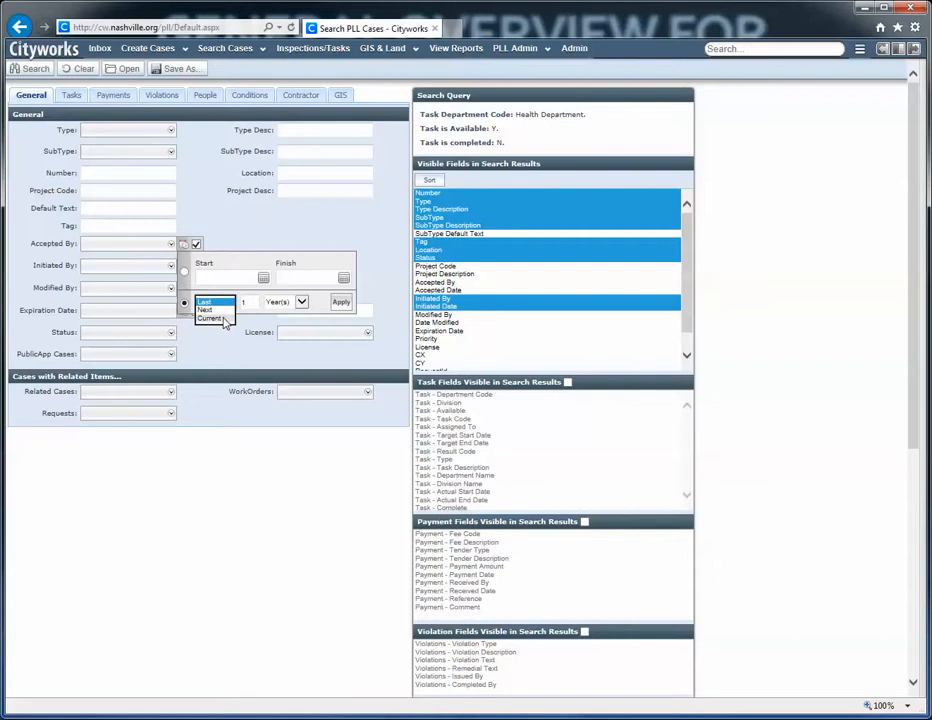
{"action": "left_click", "coordinate": [224, 318]}
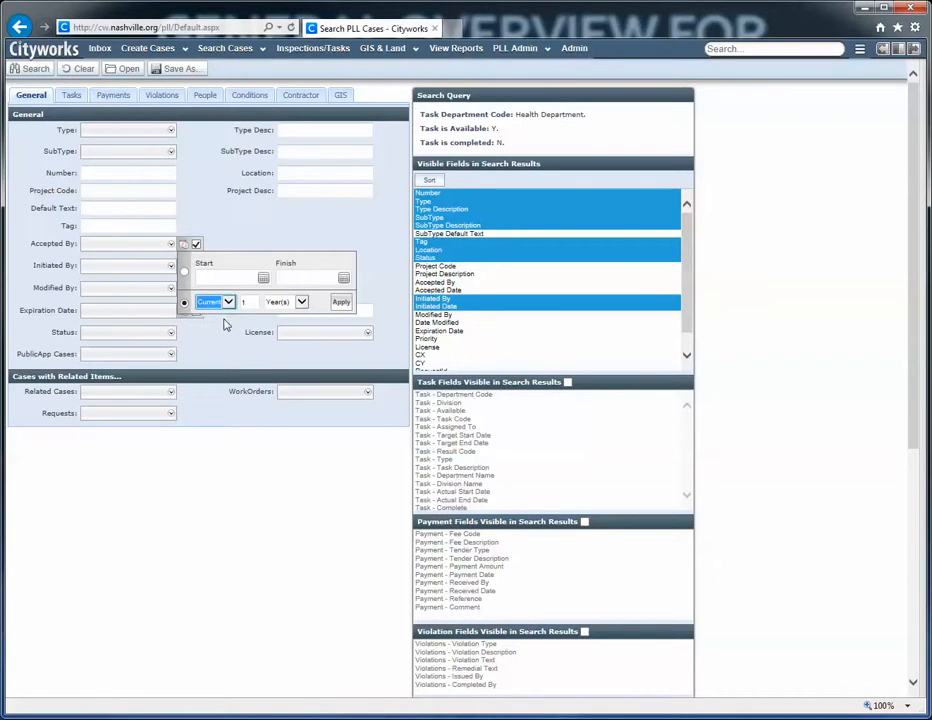
{"action": "left_click", "coordinate": [228, 303]}
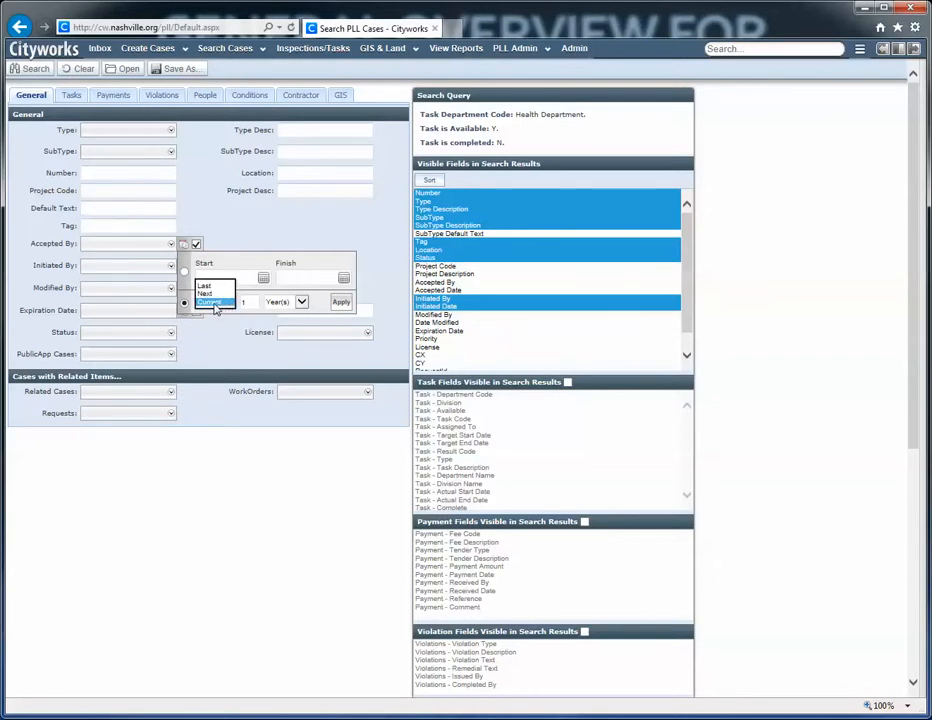
{"action": "left_click", "coordinate": [215, 303]}
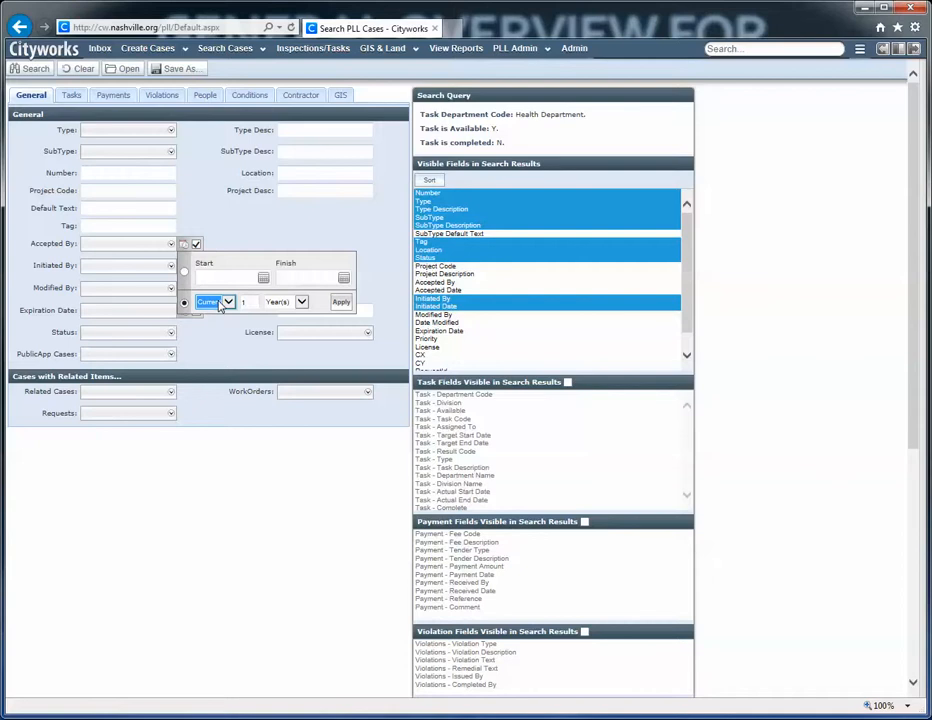
{"action": "left_click", "coordinate": [284, 304]}
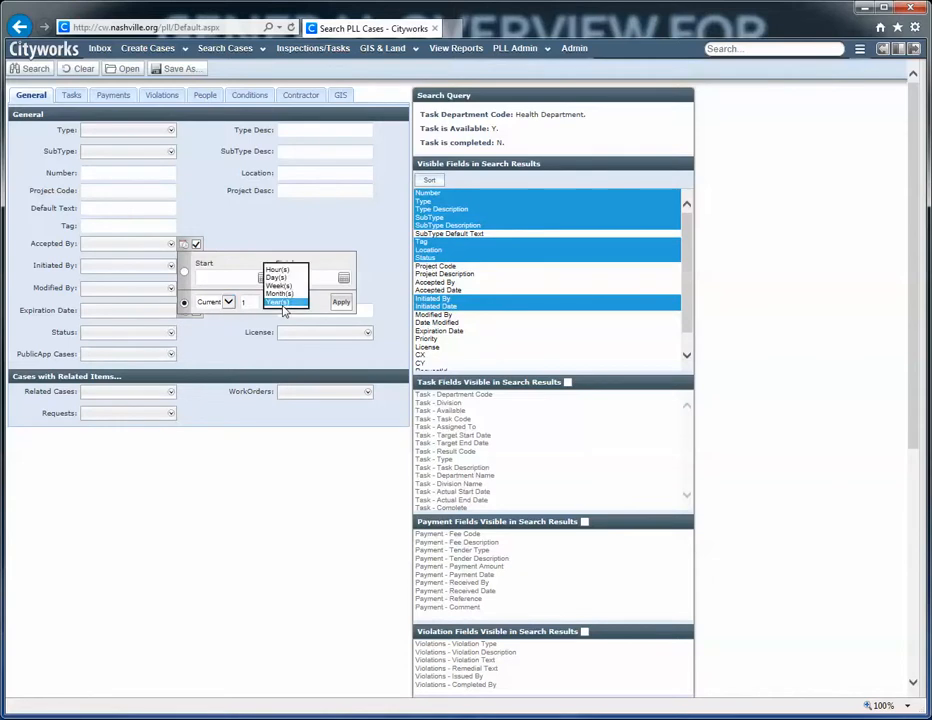
{"action": "left_click", "coordinate": [276, 277]}
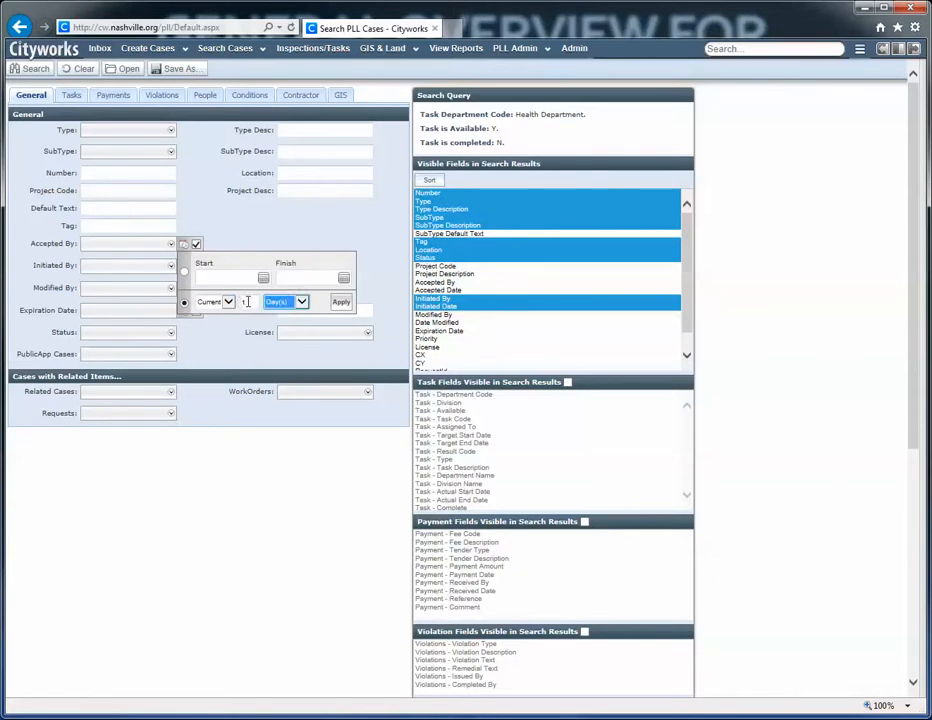
{"action": "left_click", "coordinate": [245, 302]}
{"action": "type", "text": "30"}
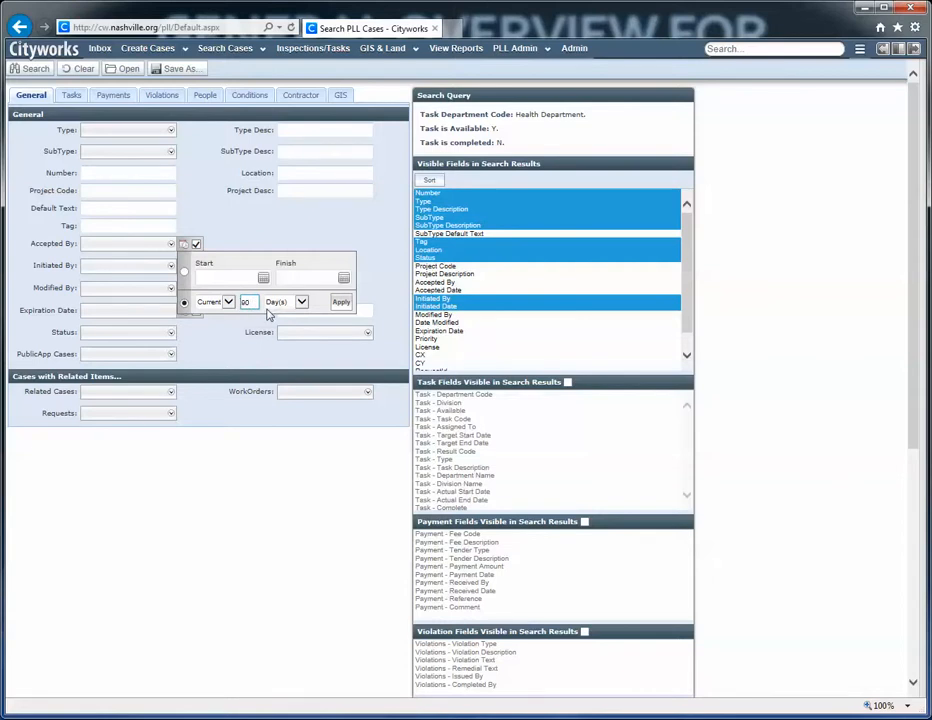
{"action": "left_click", "coordinate": [341, 302]}
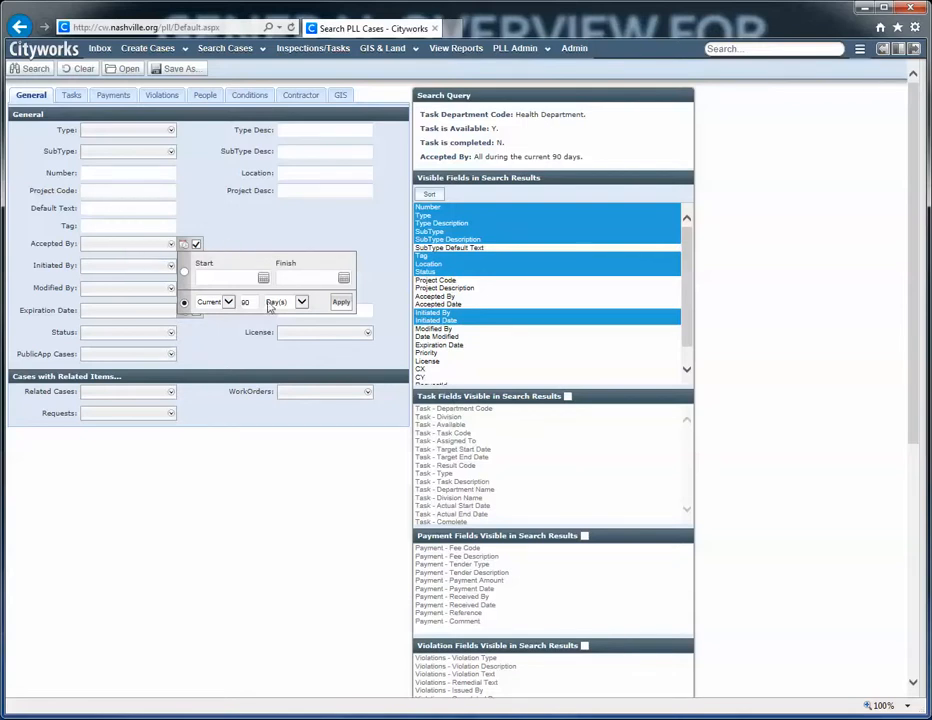
Step: Close the date-range popup with Apply, keeping Accepted By in the current 90 days
{"action": "left_click", "coordinate": [339, 302]}
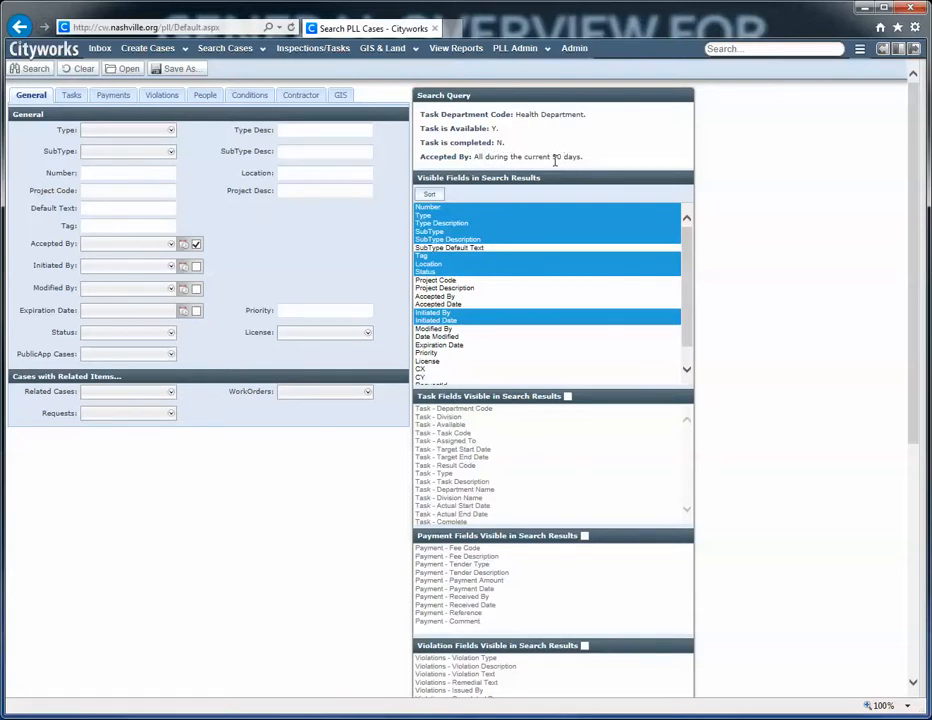
Step: Run the Health Department task search to list the 55 matching cases
{"action": "left_click", "coordinate": [36, 70]}
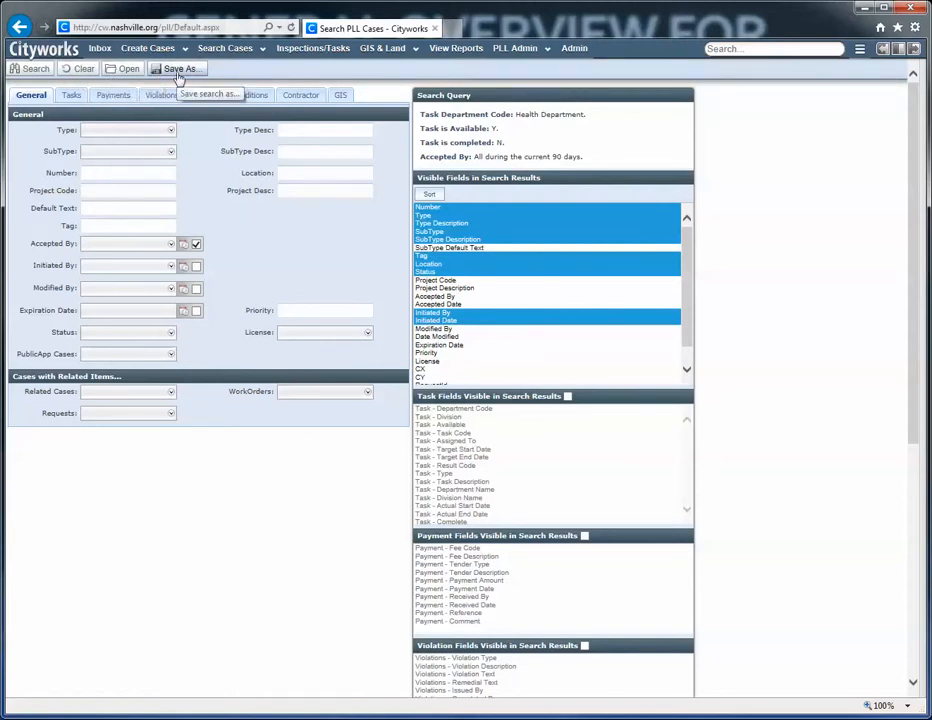
{"action": "left_click", "coordinate": [36, 71]}
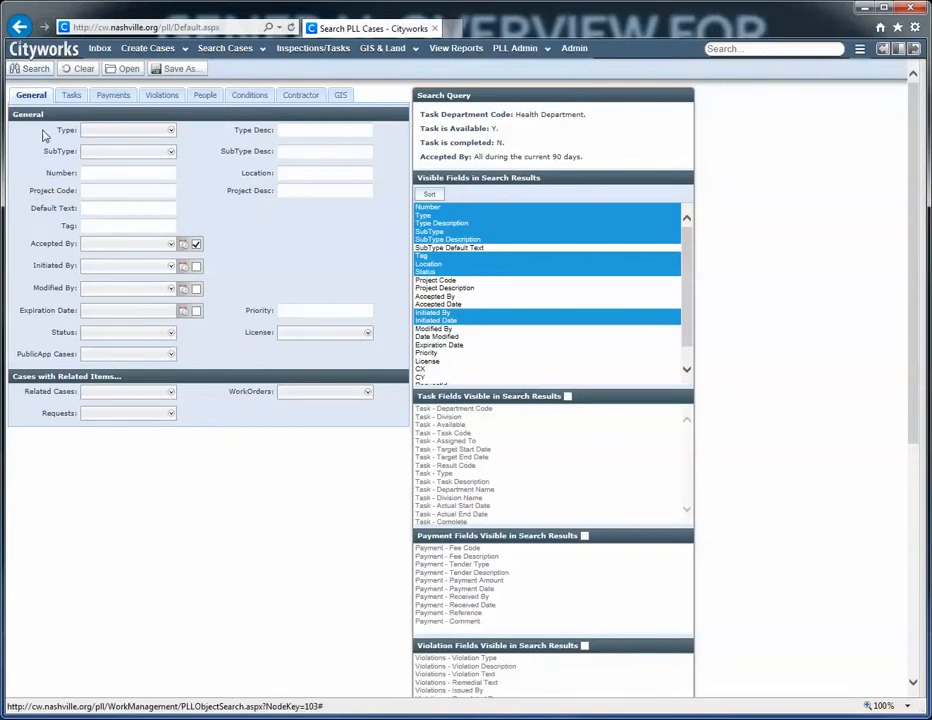